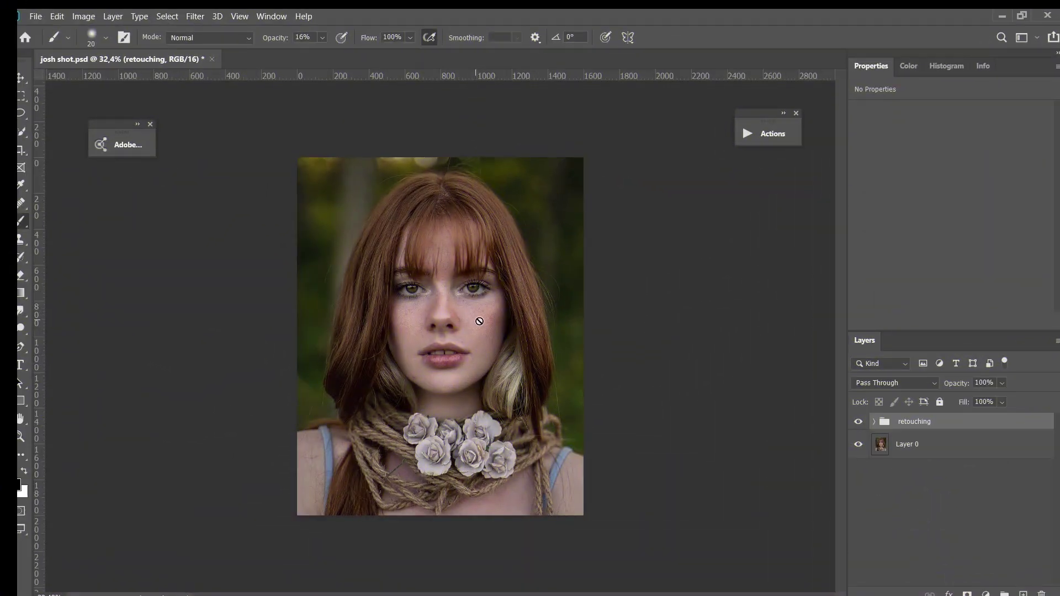
Step: Zoom in on the portrait in josh shot.psd
left_click_drag(458, 295, 509, 328)
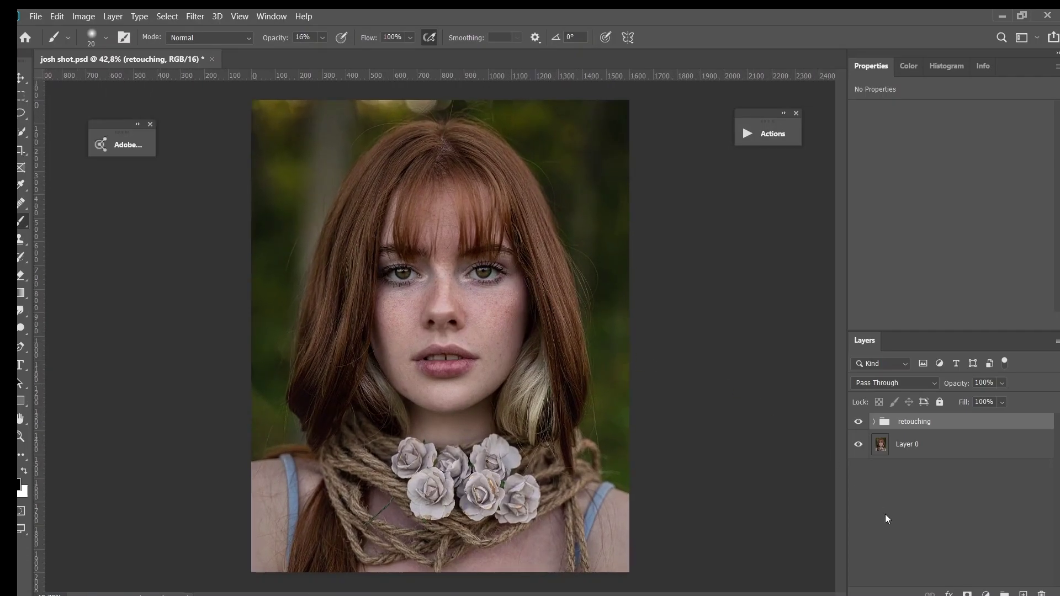
Step: Add a Curves layer with its midpoint raised to brighten, and invert its mask to black
left_click(988, 594)
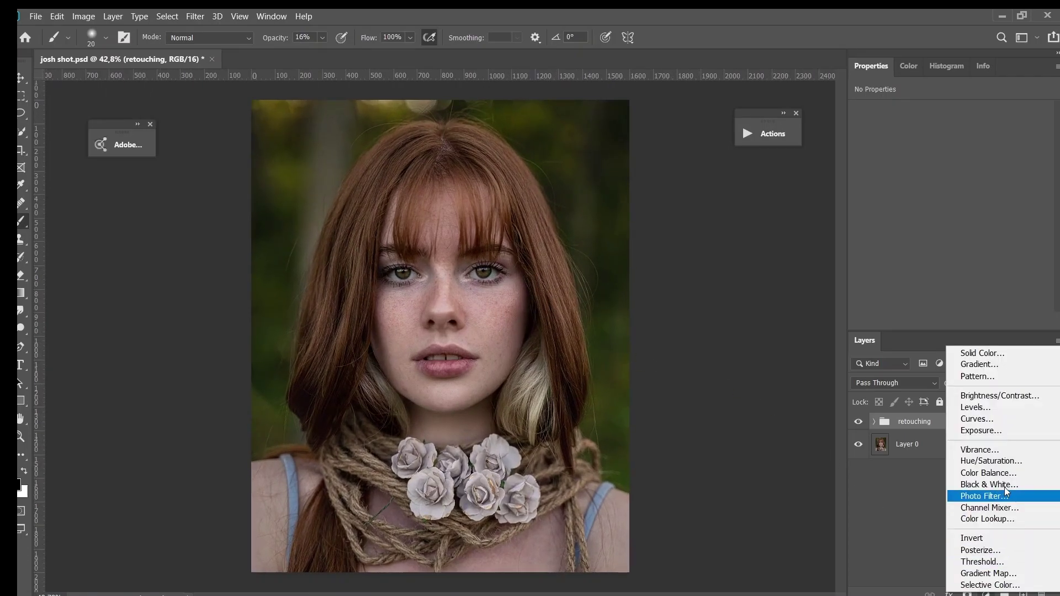
left_click(986, 422)
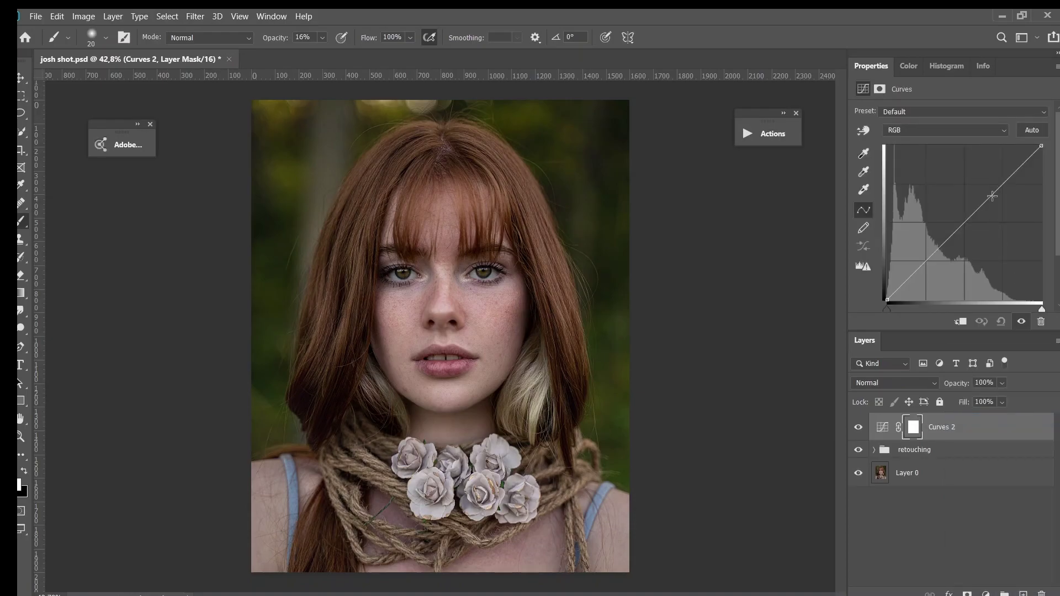
left_click_drag(990, 196, 986, 182)
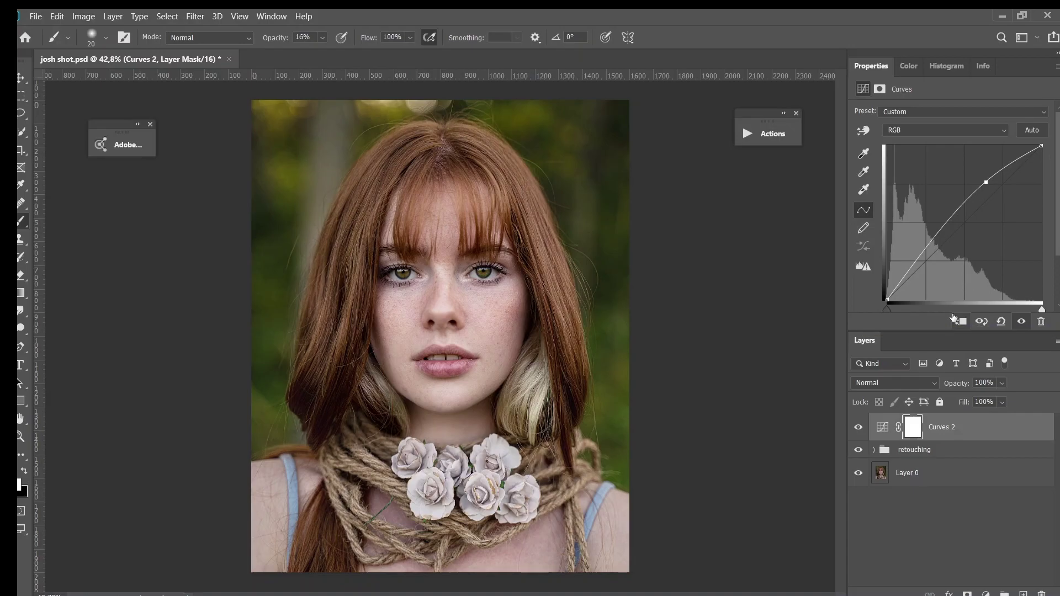
key("ctrl+i")
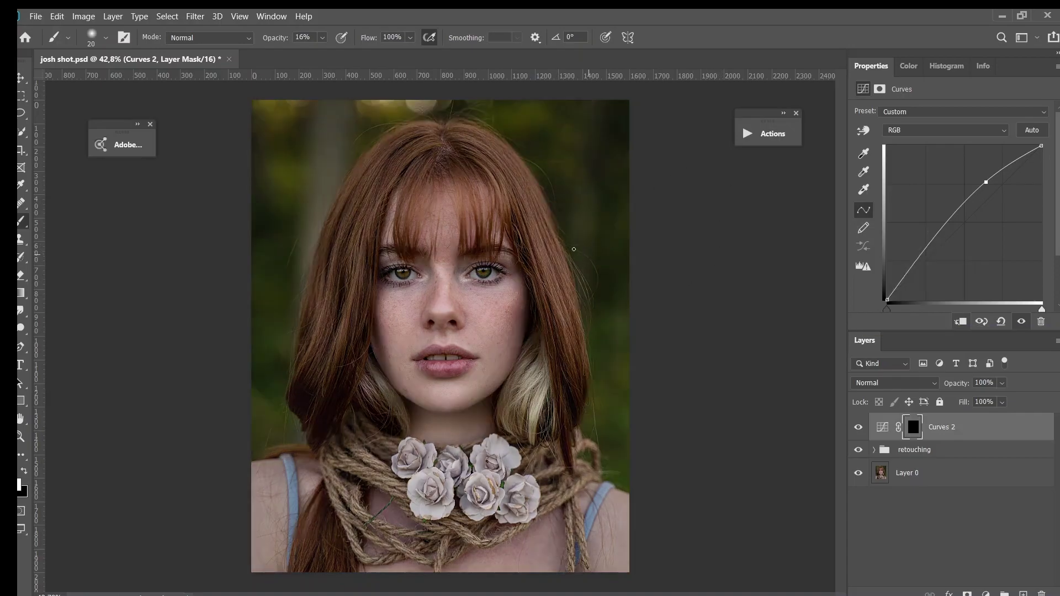
Step: At 100% opacity with a smaller brush, paint white on the Curves 2 mask over both irises
scroll(480, 261, "up", 5)
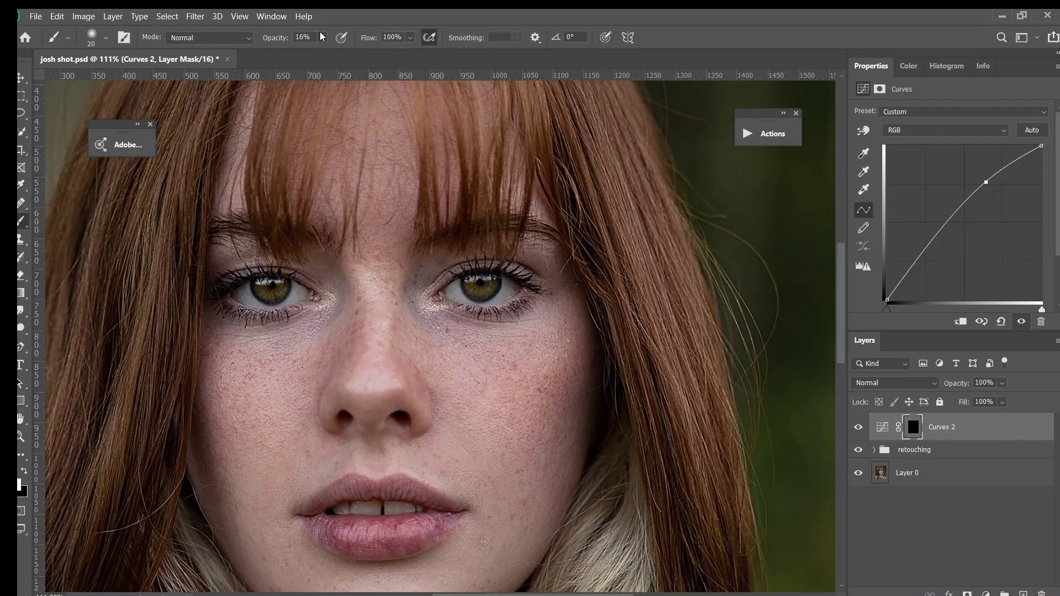
left_click(323, 38)
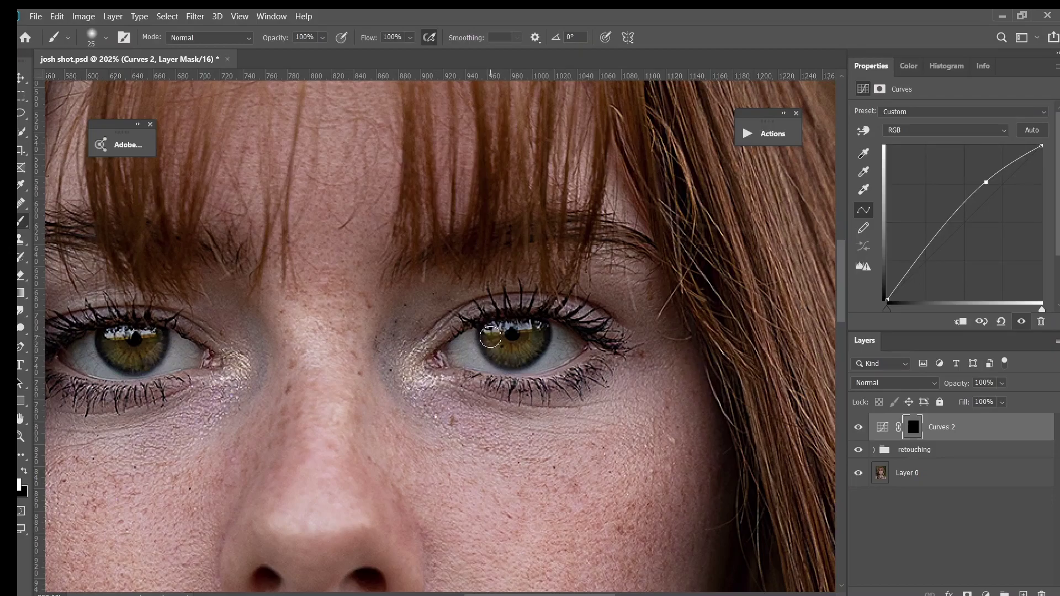
key("bracketleft")
mouse_move(489, 334)
left_mouse_down()
mouse_move(539, 330)
mouse_move(493, 350)
mouse_move(498, 357)
mouse_move(492, 348)
mouse_move(544, 345)
left_mouse_up()
key("bracketleft")
left_click_drag(253, 294, 99, 313)
mouse_move(181, 306)
left_mouse_down()
mouse_move(232, 338)
mouse_move(193, 356)
mouse_move(199, 345)
mouse_move(216, 359)
mouse_move(243, 339)
left_mouse_up()
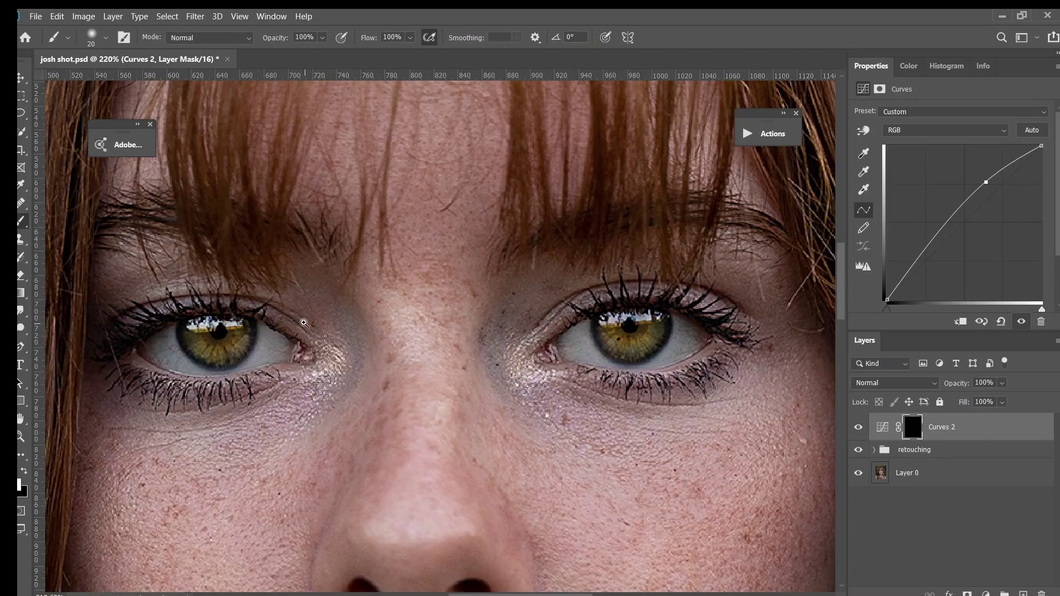
mouse_move(304, 321)
left_mouse_down()
mouse_move(277, 334)
mouse_move(252, 325)
mouse_move(324, 363)
left_mouse_up()
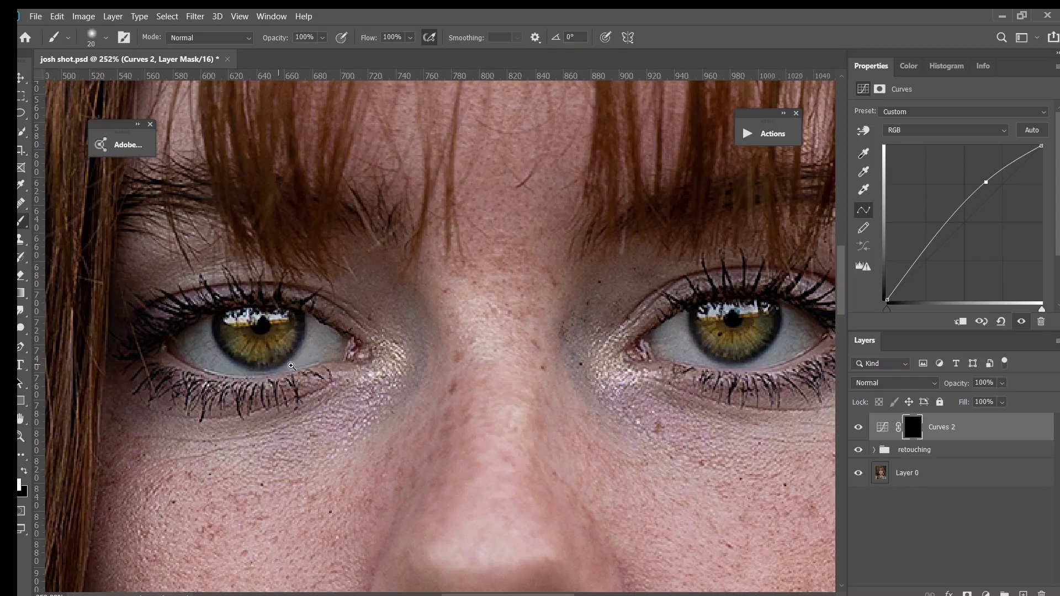
left_click_drag(291, 366, 312, 366)
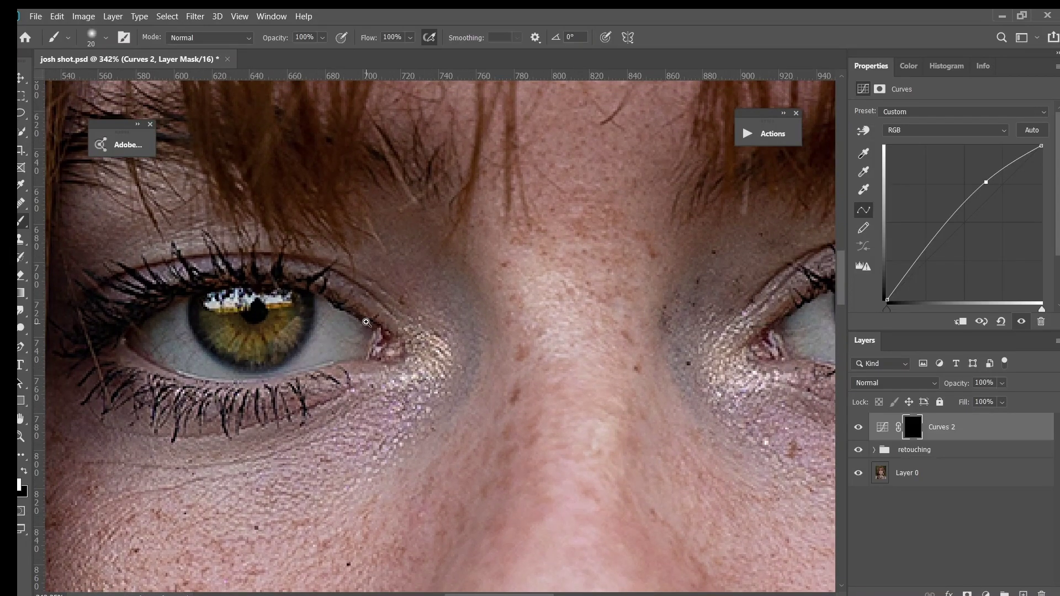
left_click_drag(366, 322, 345, 332)
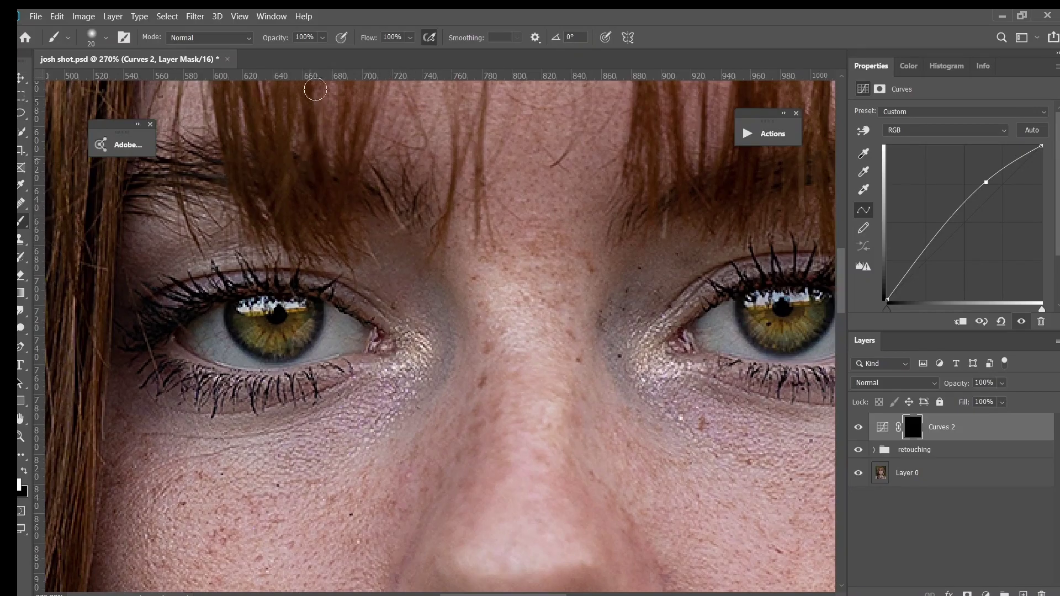
Step: Lower the brush opacity to 9%
left_click(322, 38)
left_click(280, 51)
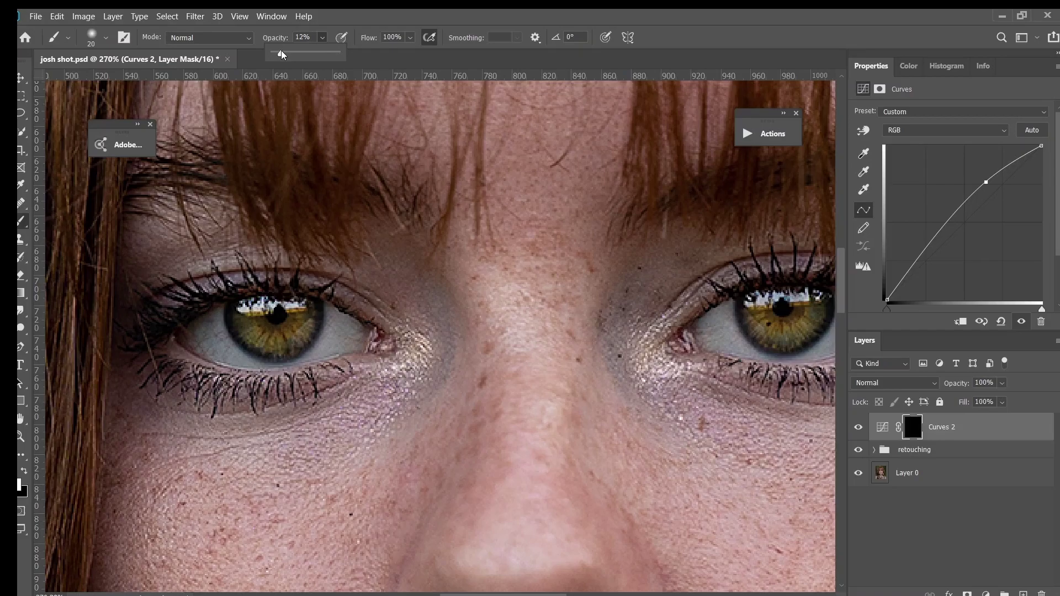
left_click_drag(280, 51, 279, 52)
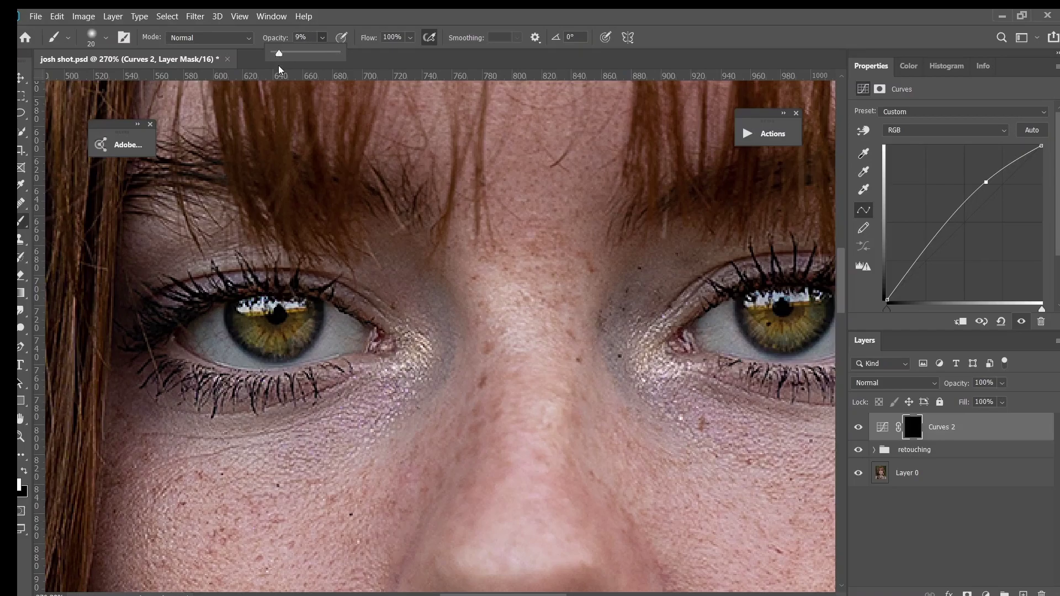
left_click(227, 361)
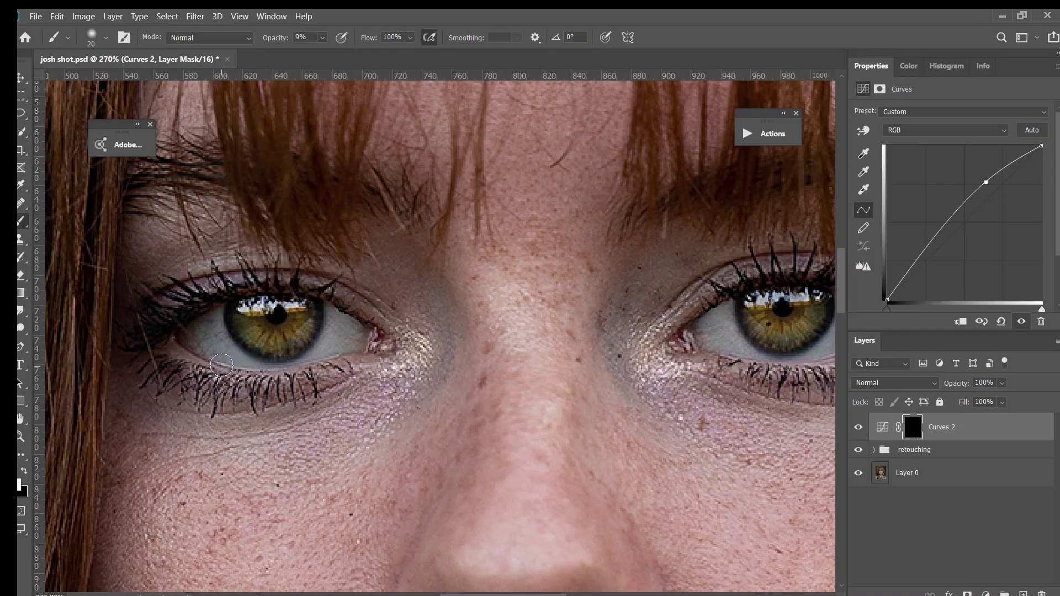
Step: Faintly paint the eye whites, lower lids and inner corners, then view the whole portrait
left_click_drag(255, 366, 341, 352)
key("bracketright")
mouse_move(363, 323)
left_mouse_down()
mouse_move(439, 339)
mouse_move(411, 341)
mouse_move(421, 363)
left_mouse_up()
mouse_move(628, 340)
left_mouse_down()
mouse_move(669, 338)
mouse_move(654, 354)
mouse_move(698, 356)
left_mouse_up()
key("ctrl+space")
left_click_drag(733, 319, 674, 320)
left_click_drag(748, 351, 814, 352)
scroll(605, 331, "right", 5)
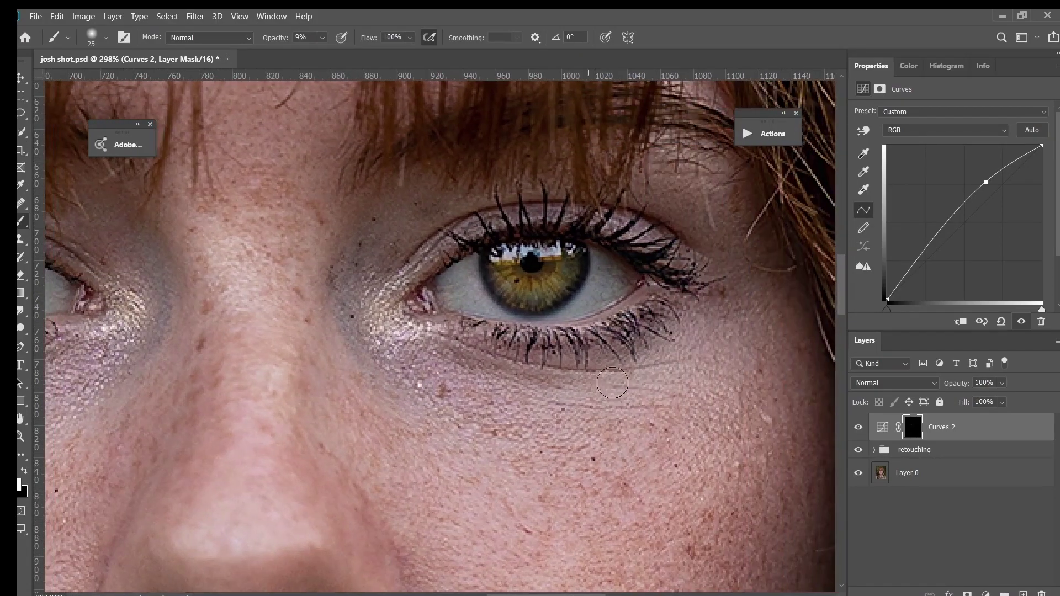
mouse_move(578, 325)
left_mouse_down()
mouse_move(628, 316)
mouse_move(618, 320)
mouse_move(606, 322)
mouse_move(623, 312)
mouse_move(603, 308)
mouse_move(669, 271)
mouse_move(597, 313)
mouse_move(554, 319)
left_mouse_up()
left_click_drag(624, 233, 545, 272)
Step: Toggle Curves 2 off and on to compare, then stamp all visible layers into Layer 6
left_click(858, 431)
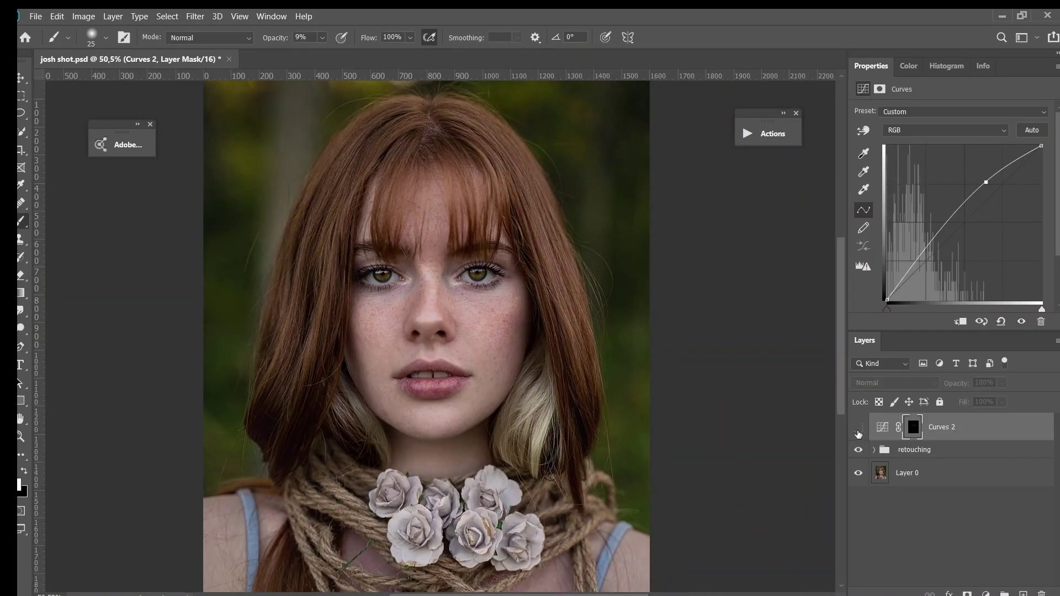
left_click(859, 429)
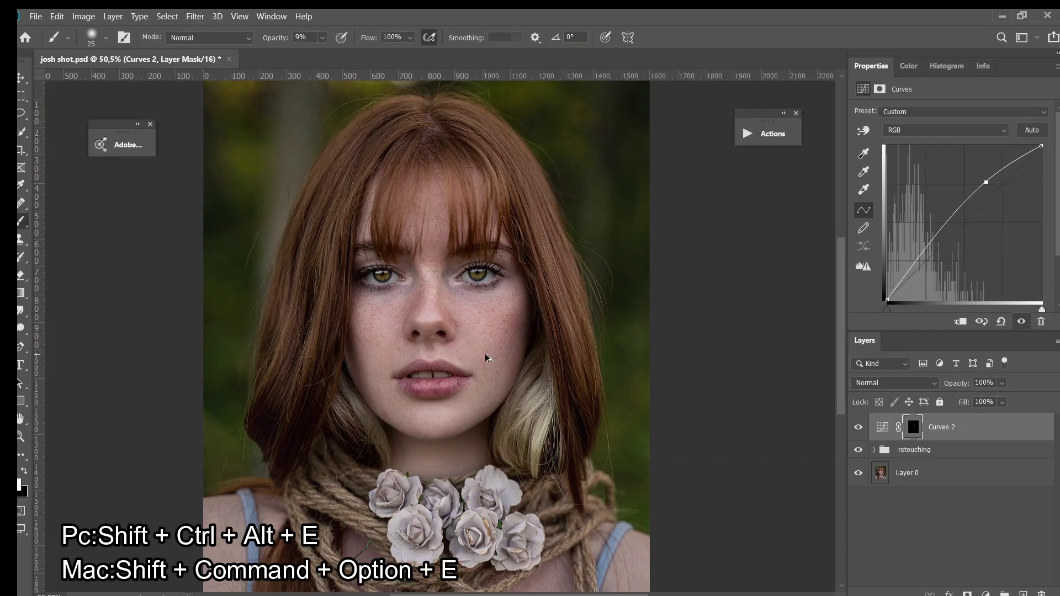
key("ctrl+shift+alt+e")
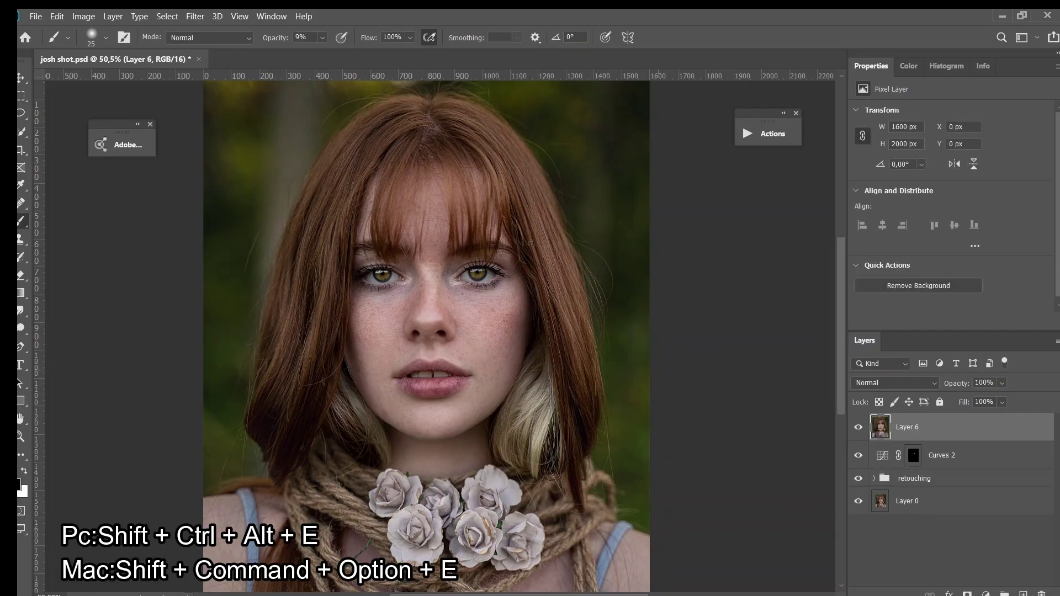
Step: Apply a High Pass filter with a 5.0-pixel radius to Layer 6
left_click(194, 16)
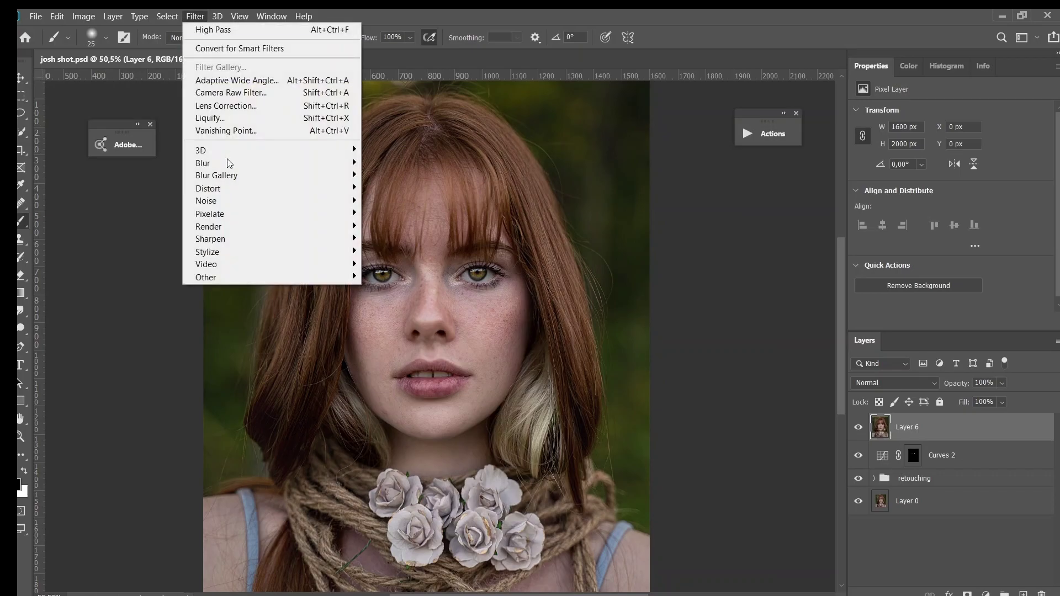
mouse_move(265, 284)
left_click(390, 289)
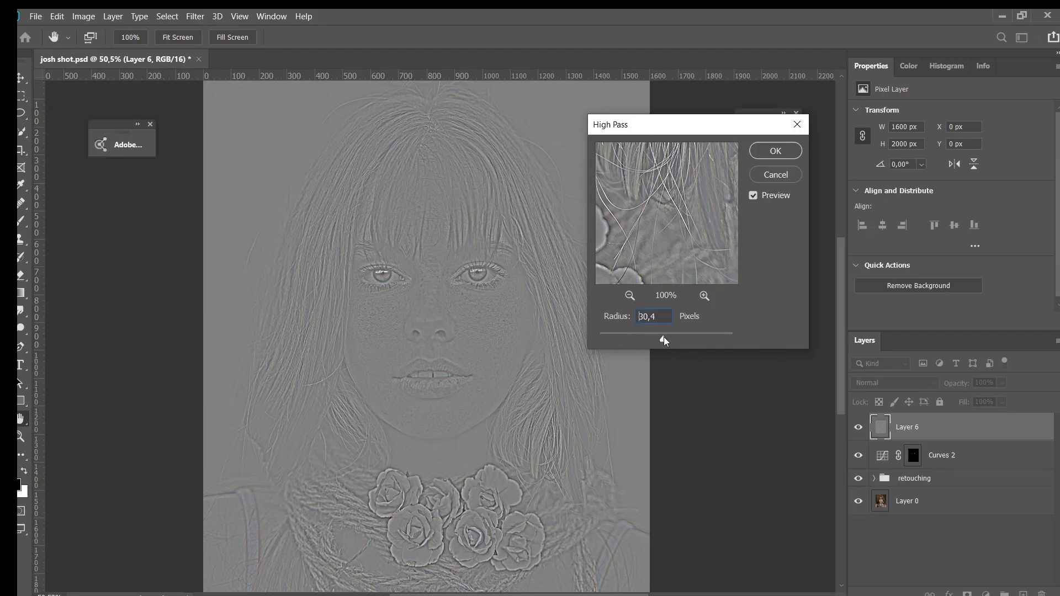
left_click_drag(664, 337, 663, 339)
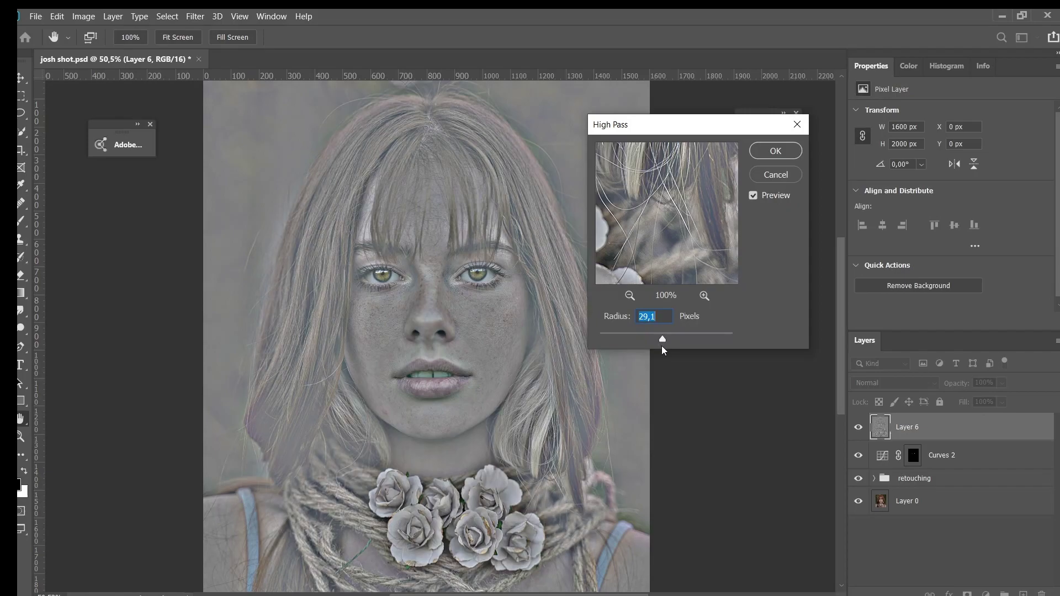
left_click_drag(640, 338, 639, 339)
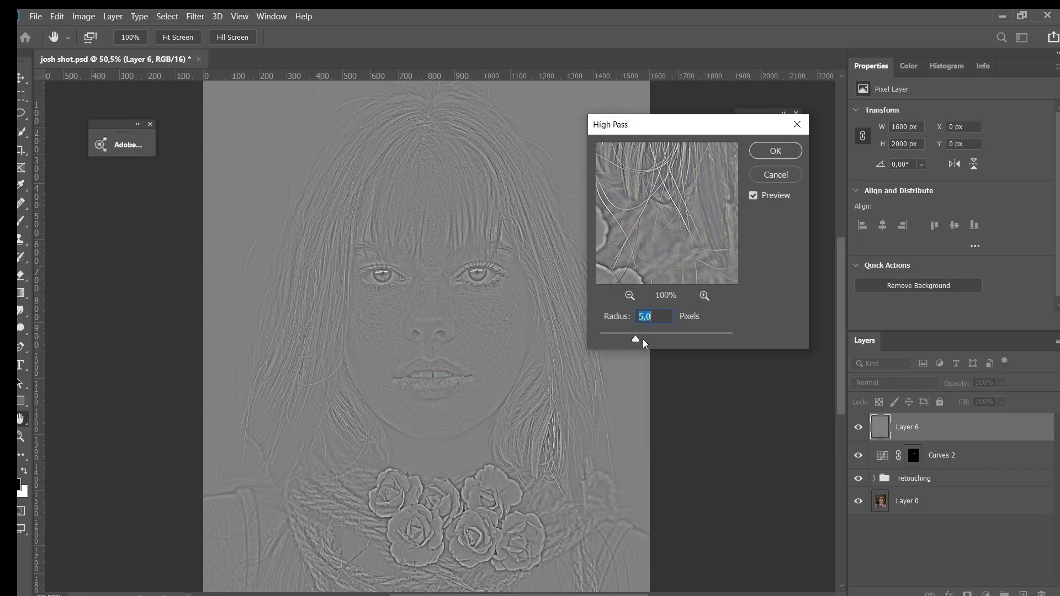
left_click(775, 152)
key("b")
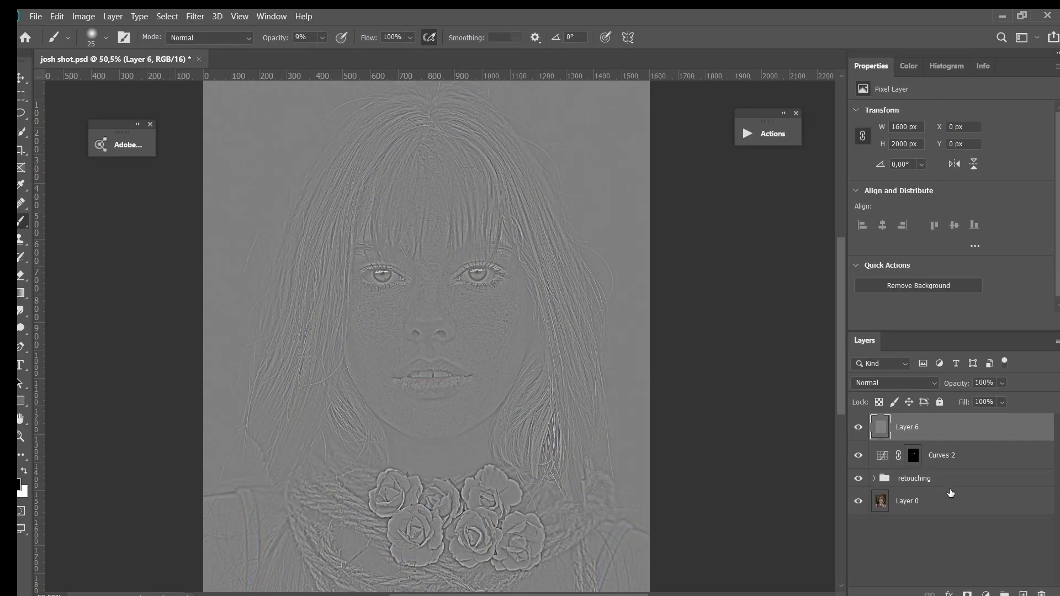
Step: Give Layer 6 an inverted black layer mask and set its blend mode to Overlay
left_click(968, 593)
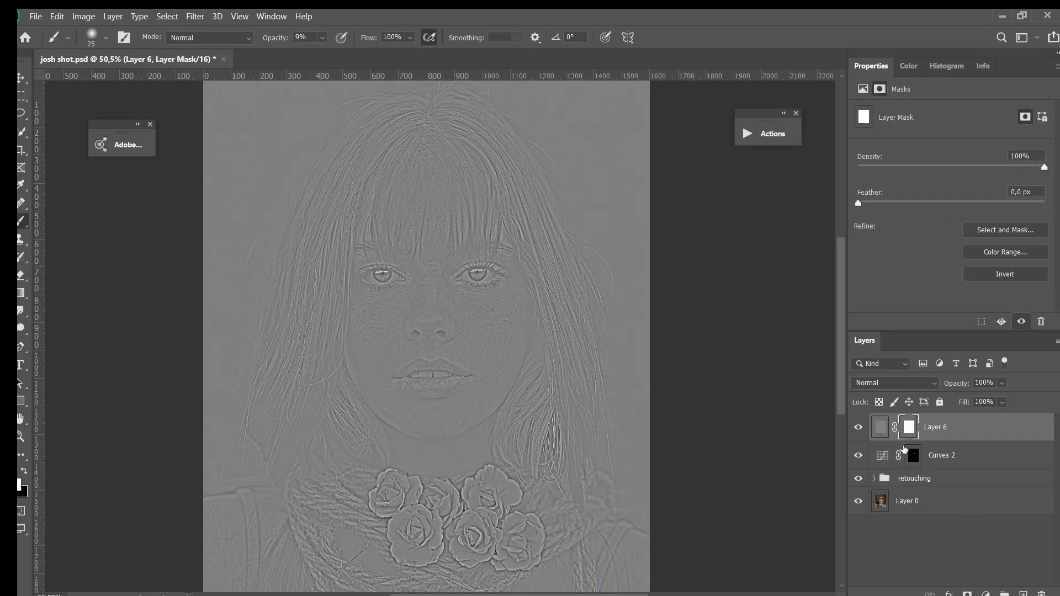
key("ctrl+i")
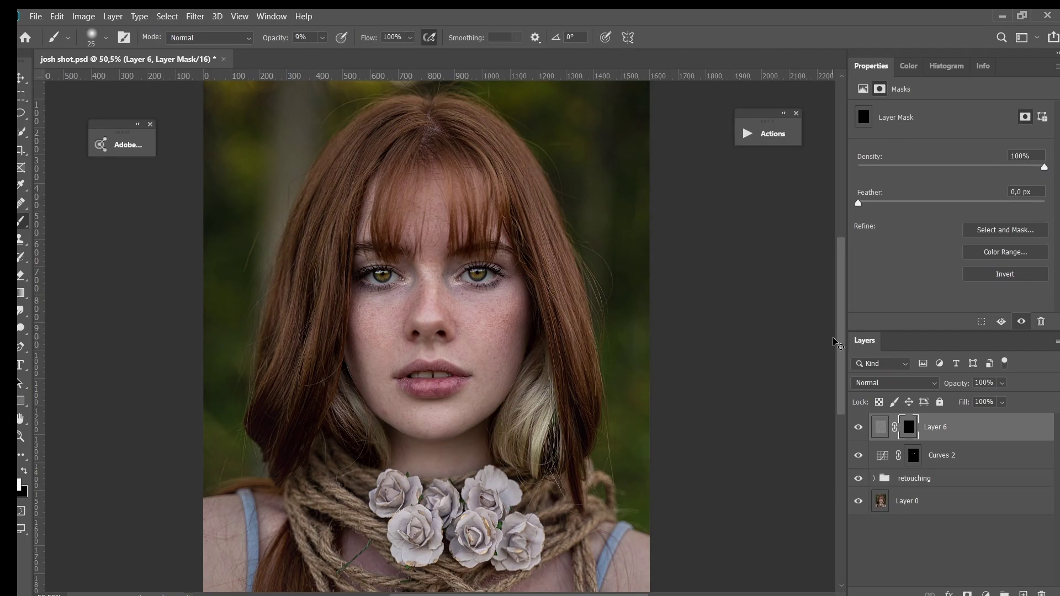
left_click(880, 383)
left_click(879, 425)
left_click(322, 37)
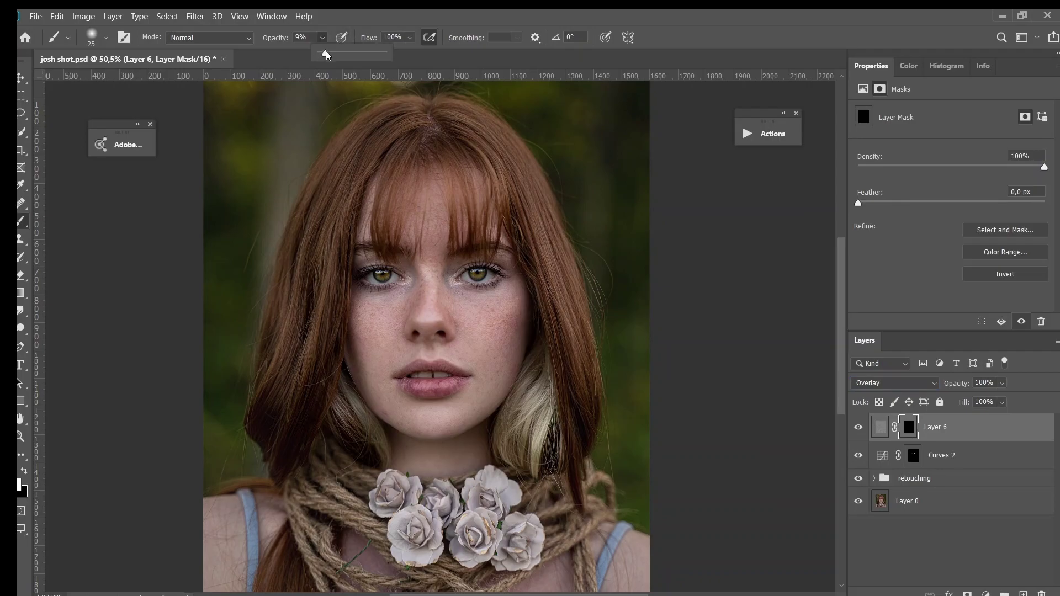
Step: At nearly full brush opacity, paint white on Layer 6's mask over the right eye's iris
left_click_drag(333, 53, 382, 60)
left_click_drag(490, 269, 543, 258)
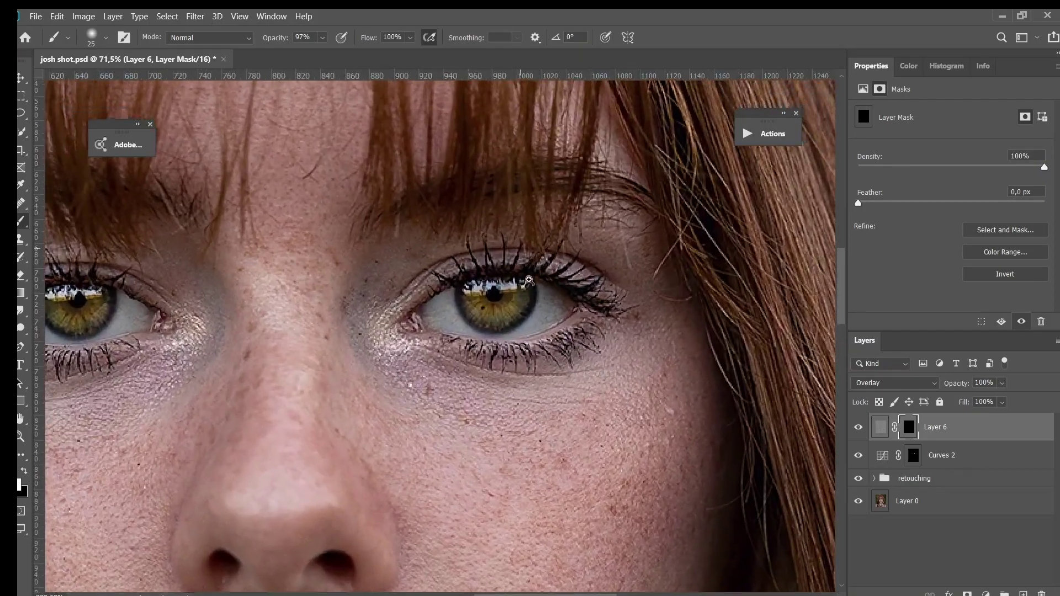
mouse_move(479, 293)
left_mouse_down()
mouse_move(486, 284)
mouse_move(508, 293)
mouse_move(472, 309)
mouse_move(508, 314)
mouse_move(521, 301)
left_mouse_up()
mouse_move(308, 239)
left_mouse_down()
mouse_move(287, 250)
mouse_move(167, 243)
mouse_move(300, 267)
mouse_move(275, 264)
mouse_move(269, 280)
mouse_move(279, 292)
mouse_move(301, 286)
left_mouse_up()
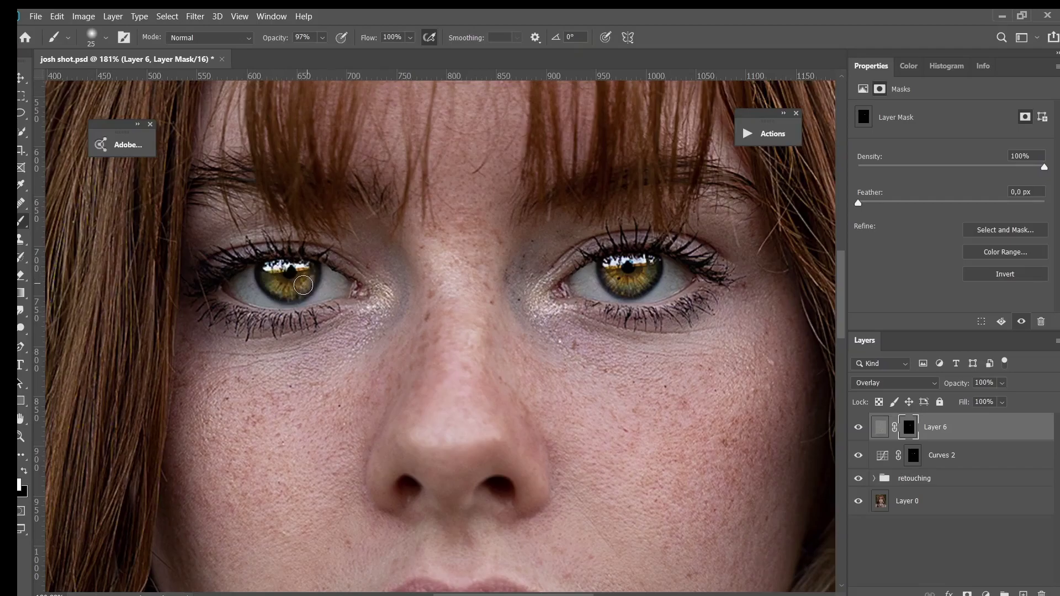
Step: Lower the brush opacity to 13%, enlarge the brush to 35, and view the whole portrait
left_click(321, 41)
mouse_move(289, 53)
left_mouse_down()
mouse_move(301, 54)
mouse_move(286, 54)
left_mouse_up()
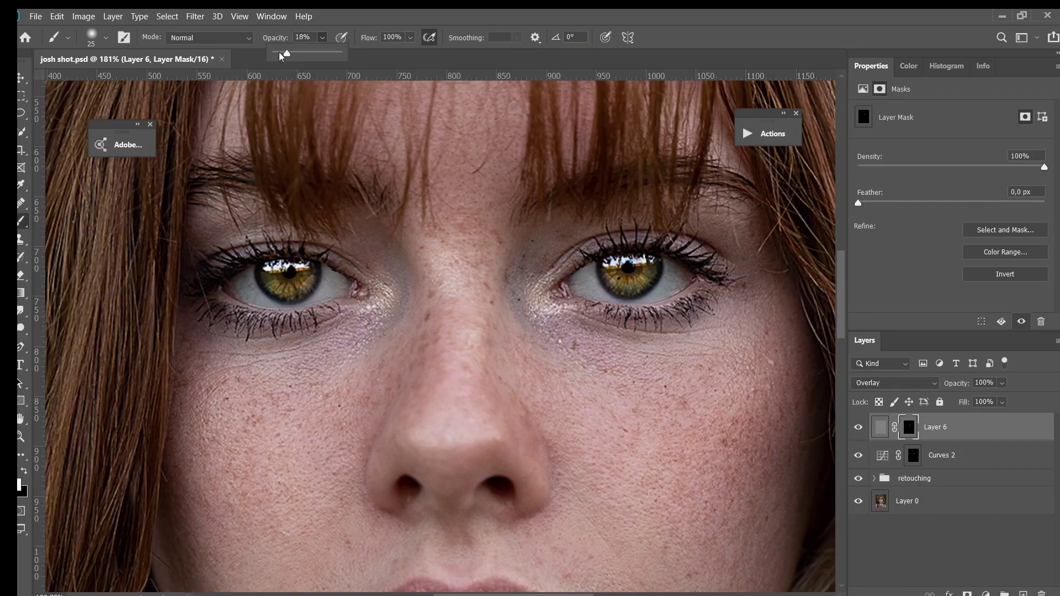
left_click_drag(283, 52, 285, 55)
left_click(301, 243)
key("bracketright")
key("bracketright")
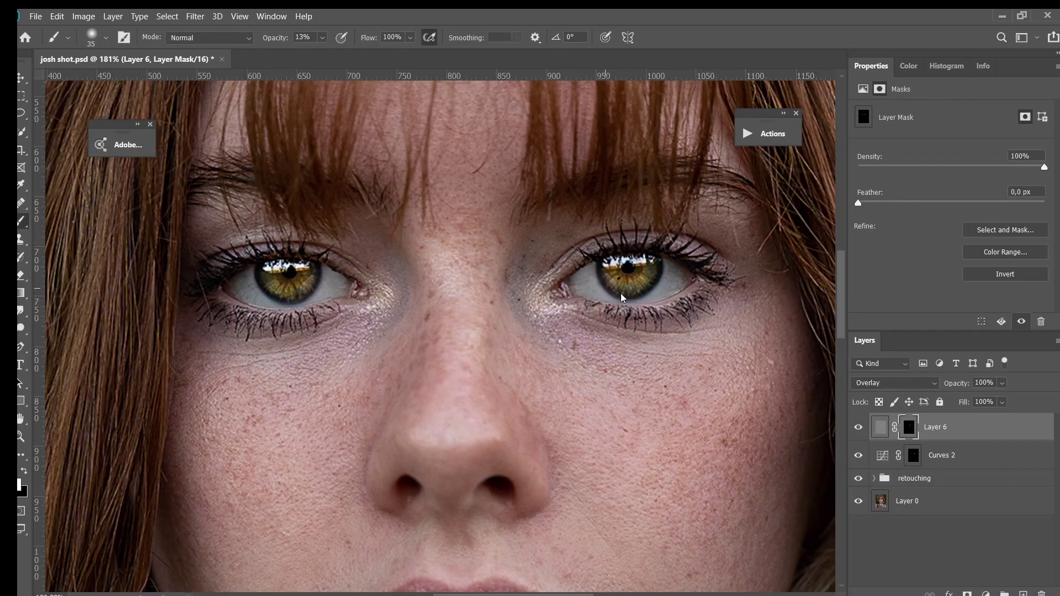
mouse_move(562, 266)
left_mouse_down()
mouse_move(493, 296)
mouse_move(524, 309)
left_mouse_up()
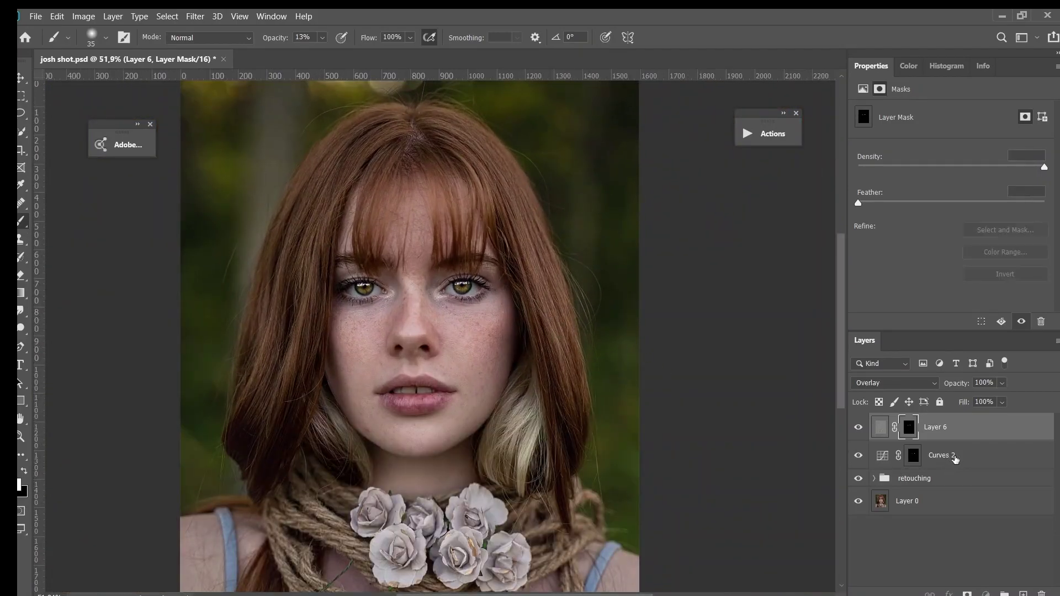
Step: Group Curves 2 and Layer 6 and name the group 'eye's pop'
left_click(936, 457, "shift")
key("ctrl+g")
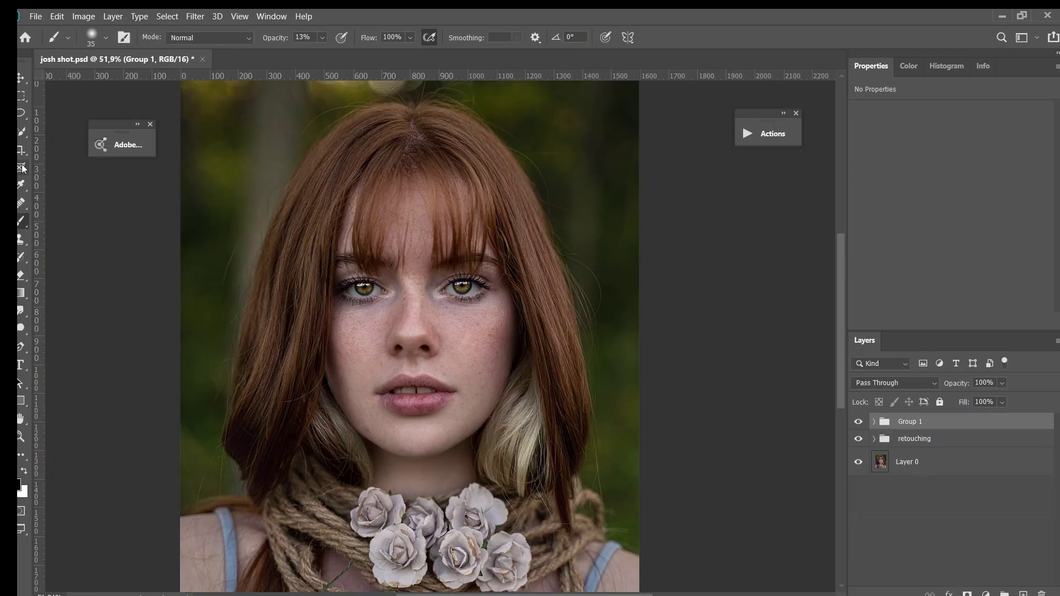
double_click(916, 422)
type("eye's pop")
key("Return")
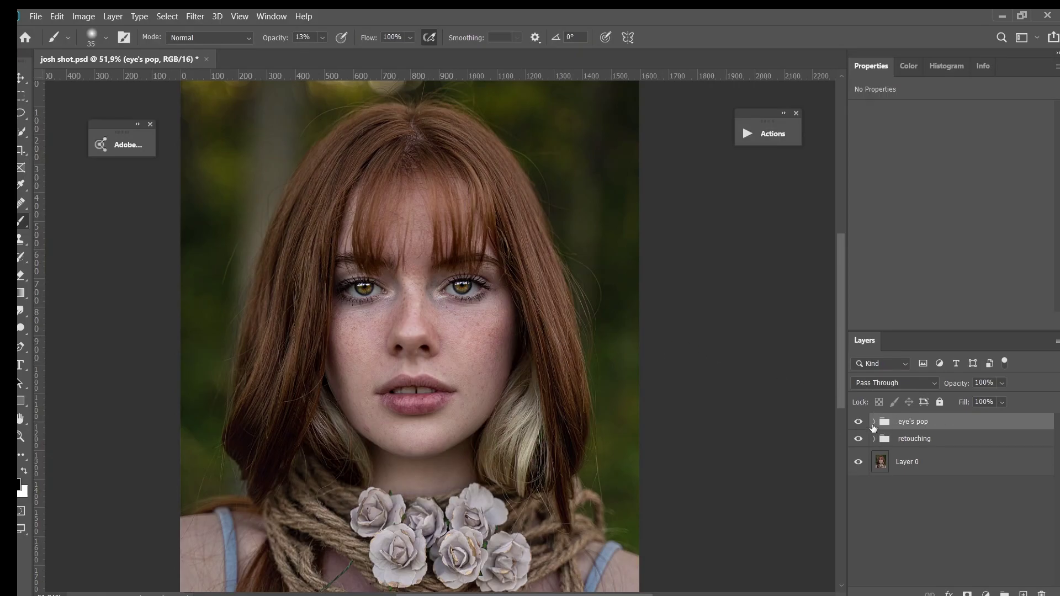
Step: Set the eye's pop group opacity to 79% and hide it for a before view
left_click(859, 422)
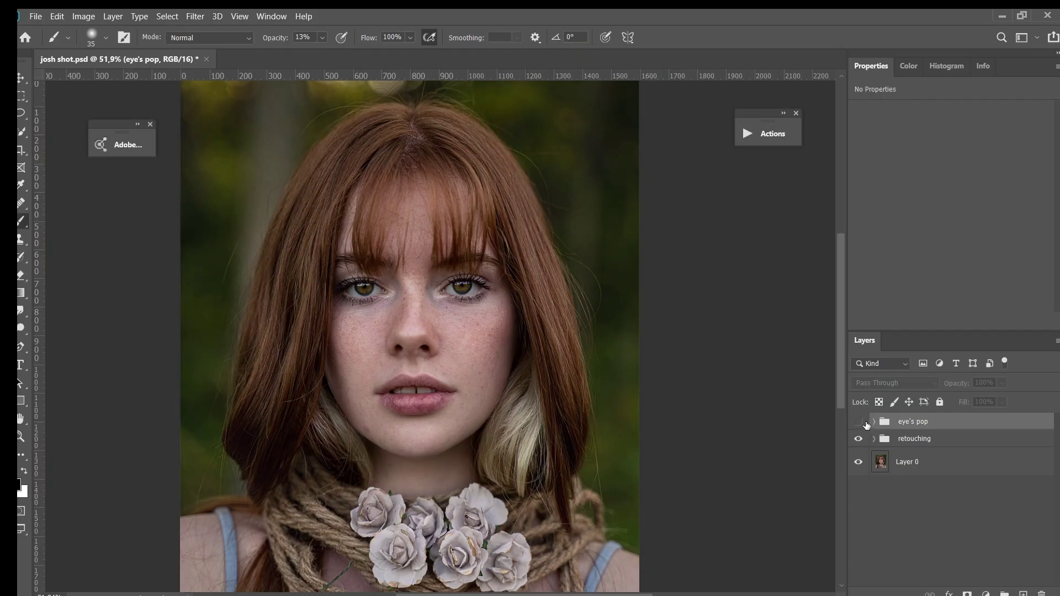
left_click(859, 423)
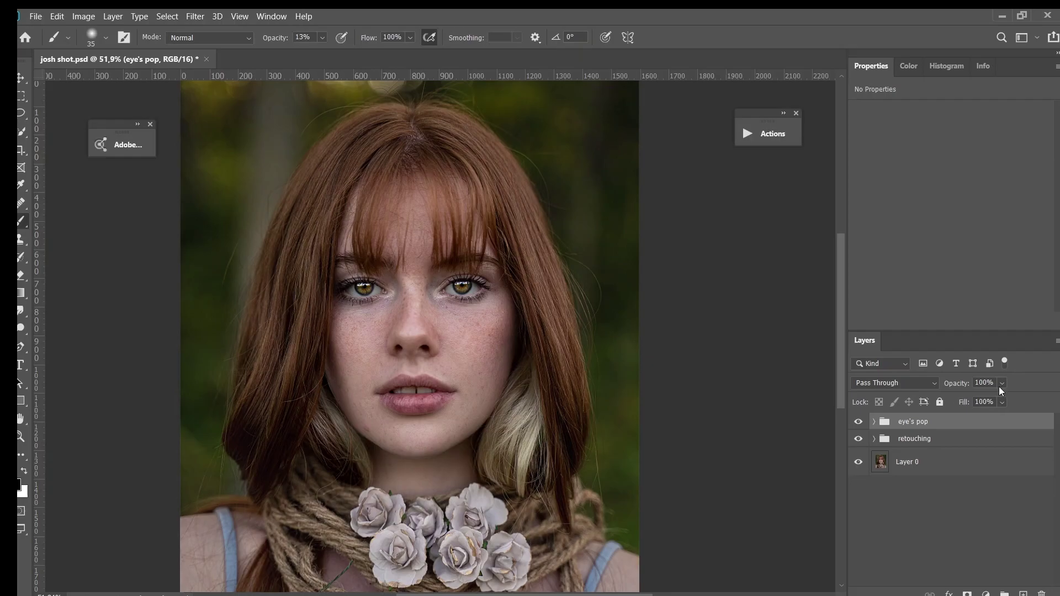
left_click_drag(1003, 388, 1005, 406)
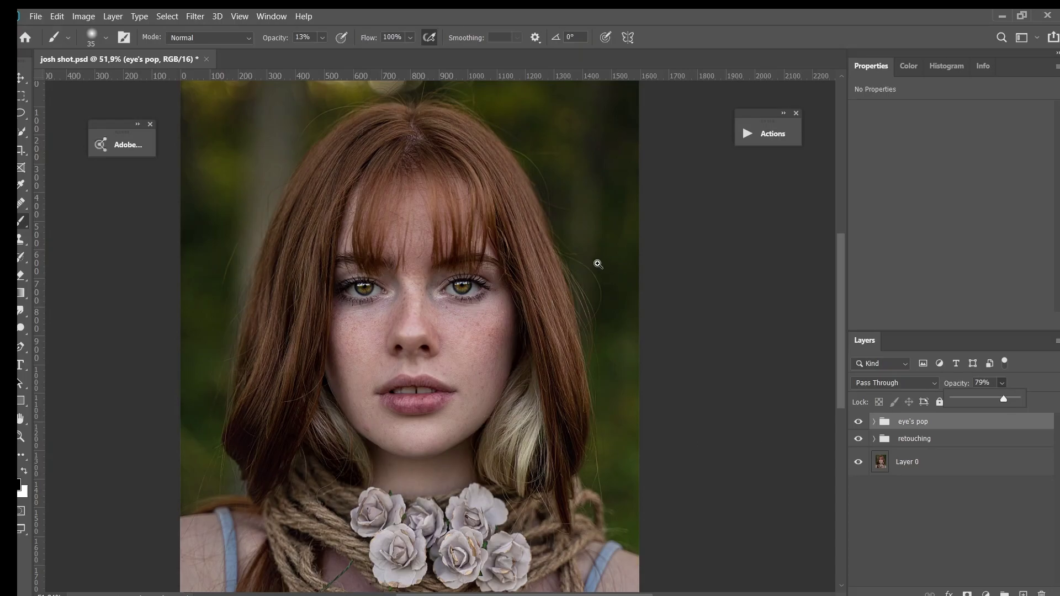
scroll(596, 265, "down", 4)
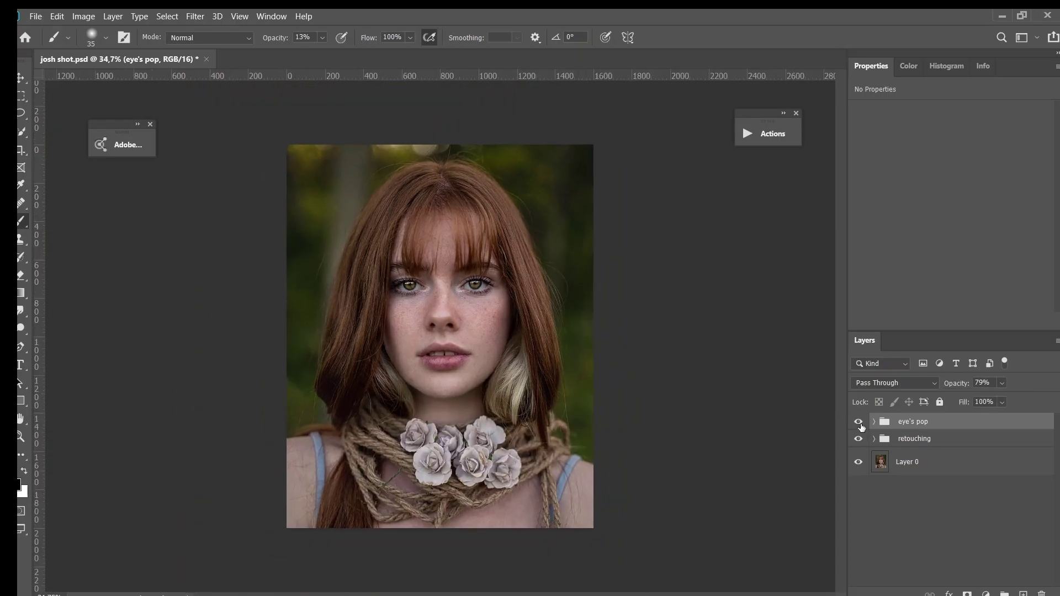
left_click(859, 423)
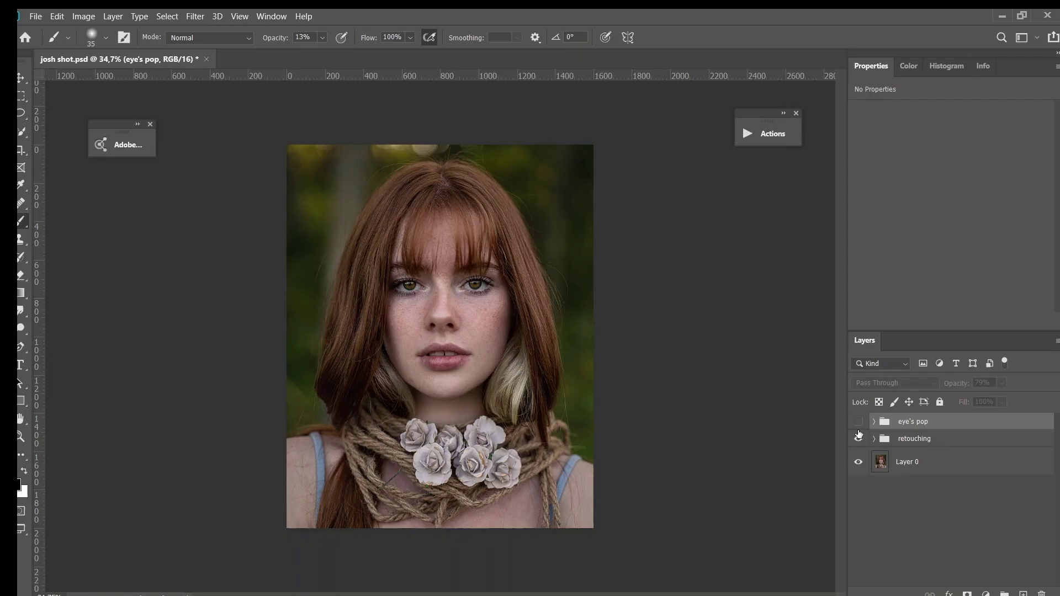